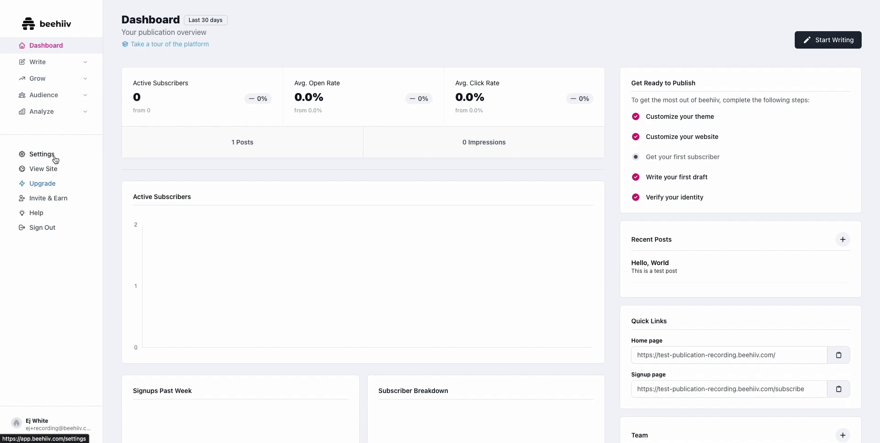
# Open the advanced website settings of the publication
pyautogui.click(54, 159)
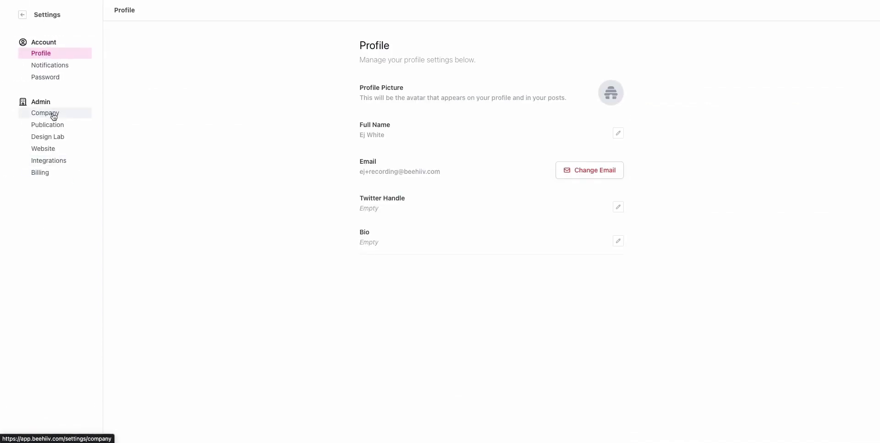
pyautogui.click(50, 148)
pyautogui.click(169, 34)
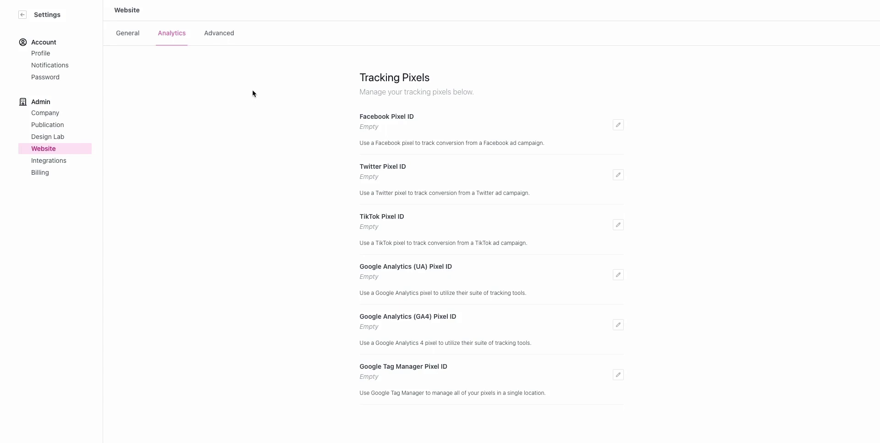
pyautogui.click(219, 33)
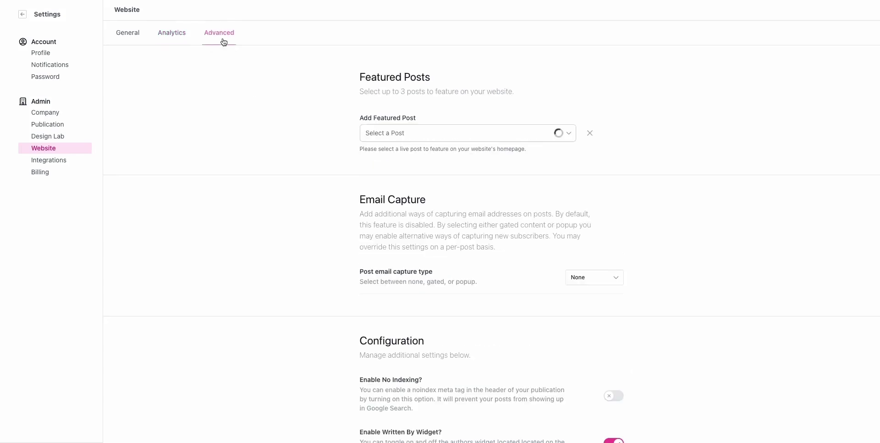
pyautogui.scroll(-1, 344, 165)
pyautogui.scroll(1, 328, 122)
# Check which live posts are available to feature on the website's homepage, without selecting one
pyautogui.click(455, 134)
pyautogui.click(458, 114)
pyautogui.click(447, 127)
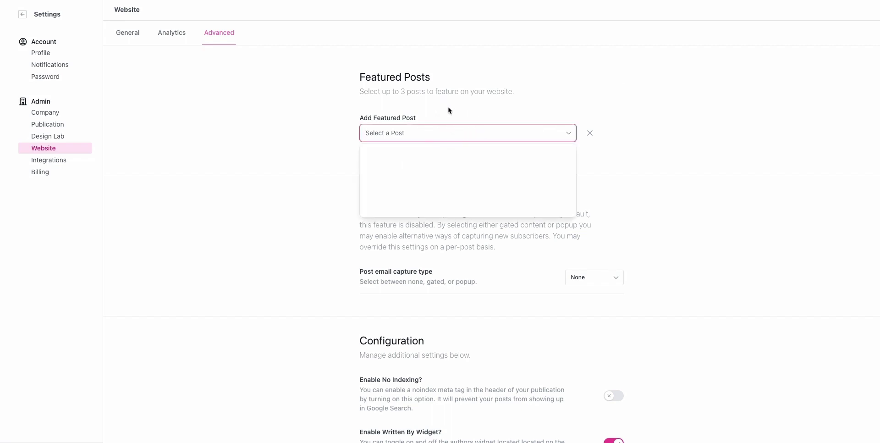
pyautogui.click(456, 112)
# Set the post email capture type to Gated and review the gated content title, message and CTA
pyautogui.scroll(-1, 430, 137)
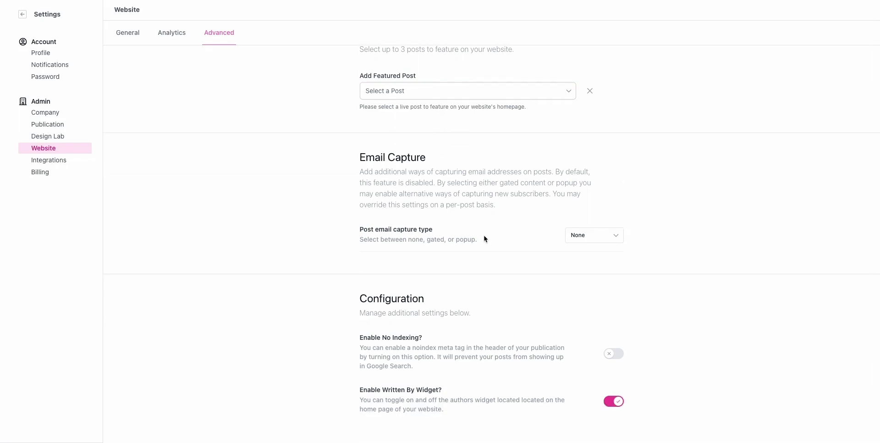
pyautogui.click(586, 235)
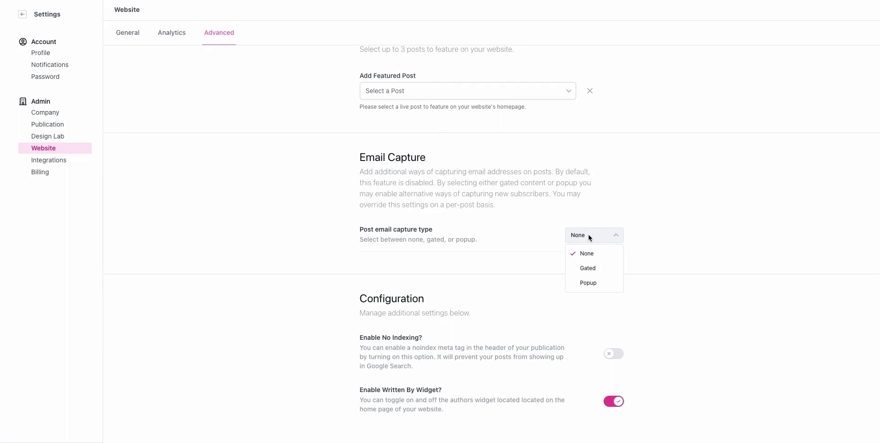
pyautogui.click(595, 271)
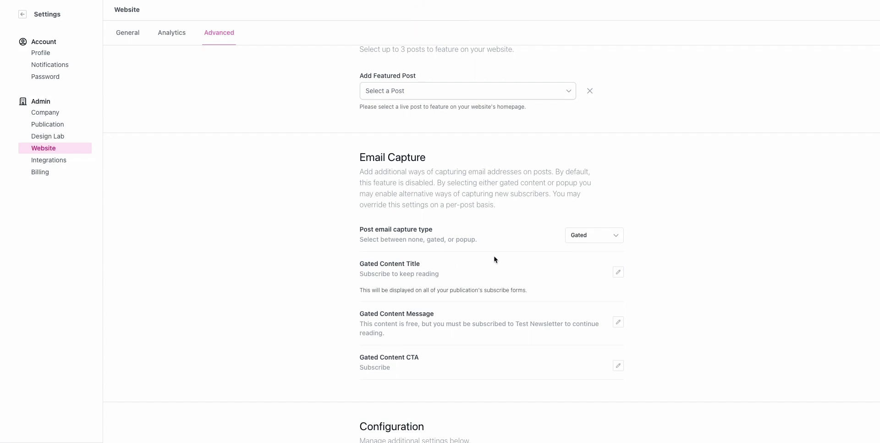
pyautogui.tripleClick(472, 274)
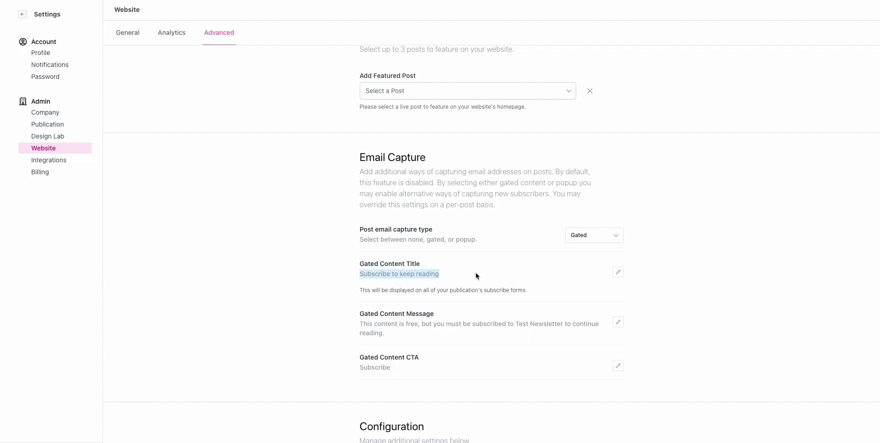
pyautogui.moveTo(359, 324); pyautogui.dragTo(408, 335)
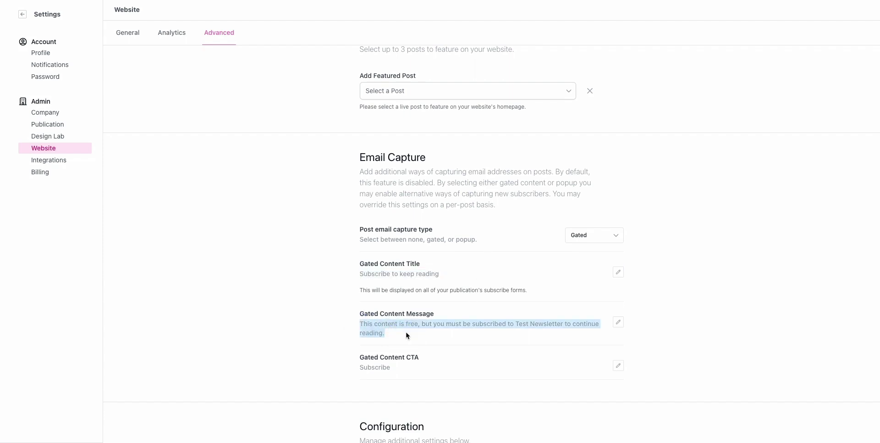
pyautogui.doubleClick(374, 367)
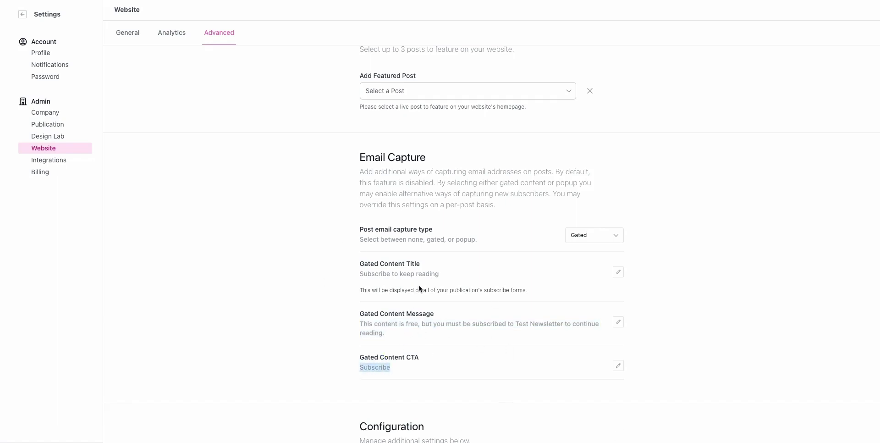
# Set the post email capture type to Popup and review the popup content title, message and CTA
pyautogui.click(603, 236)
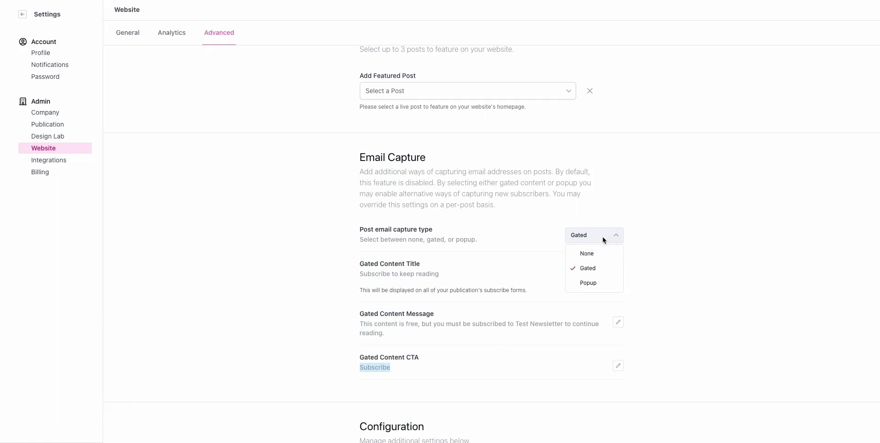
pyautogui.click(595, 283)
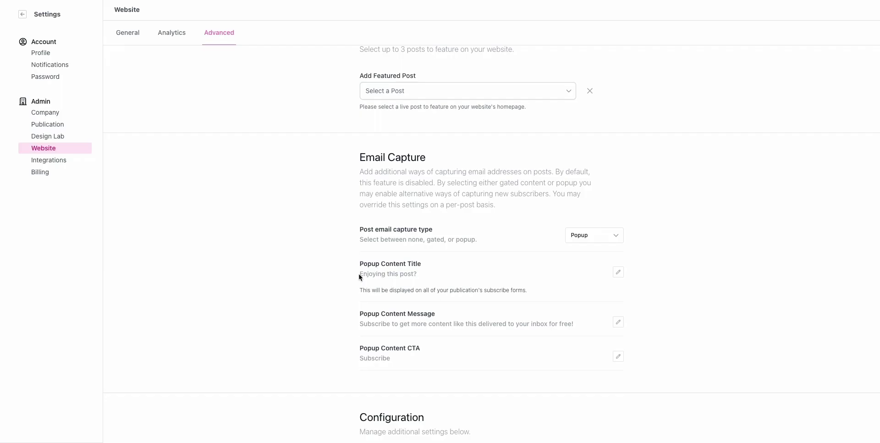
pyautogui.click(363, 274)
pyautogui.moveTo(364, 273); pyautogui.dragTo(450, 278)
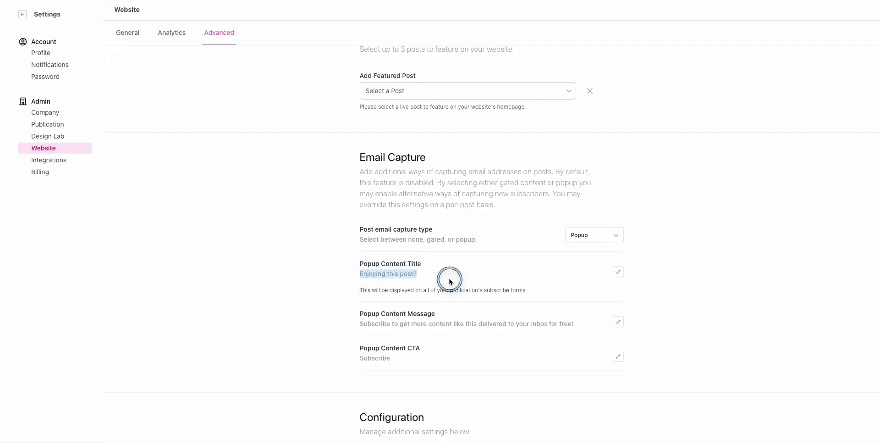
pyautogui.tripleClick(387, 324)
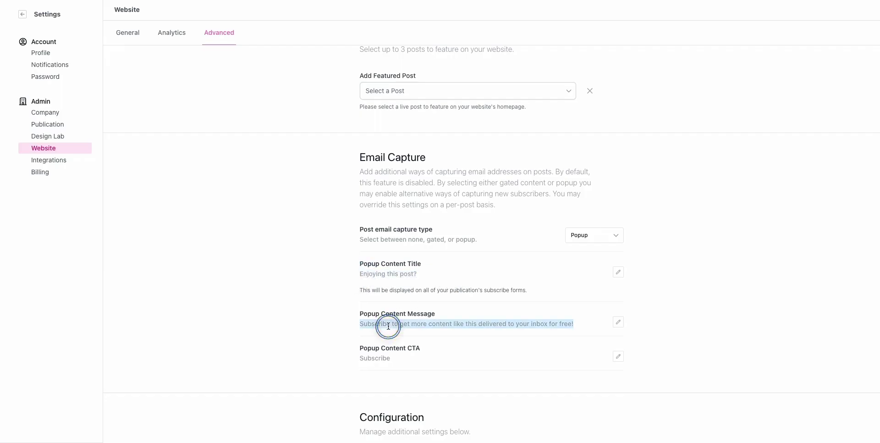
pyautogui.click(381, 360)
pyautogui.doubleClick(381, 359)
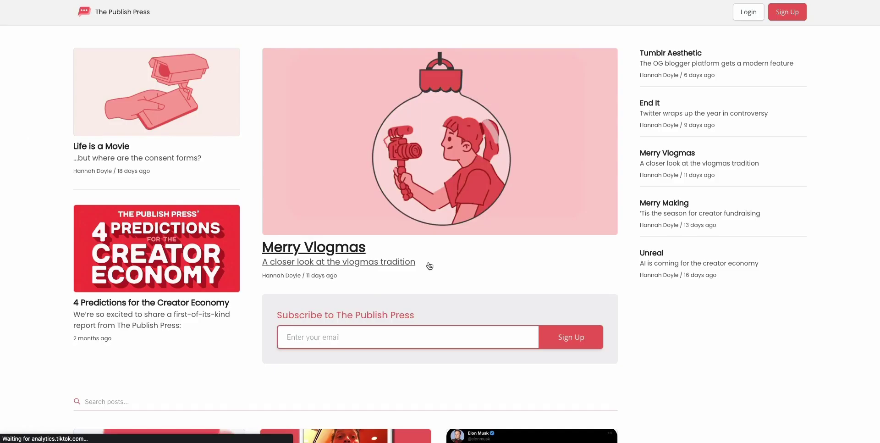
# Open the Tumblr Aesthetic post on The Publish Press site and examine its gated subscription form
pyautogui.scroll(-5, 430, 266)
pyautogui.click(312, 236)
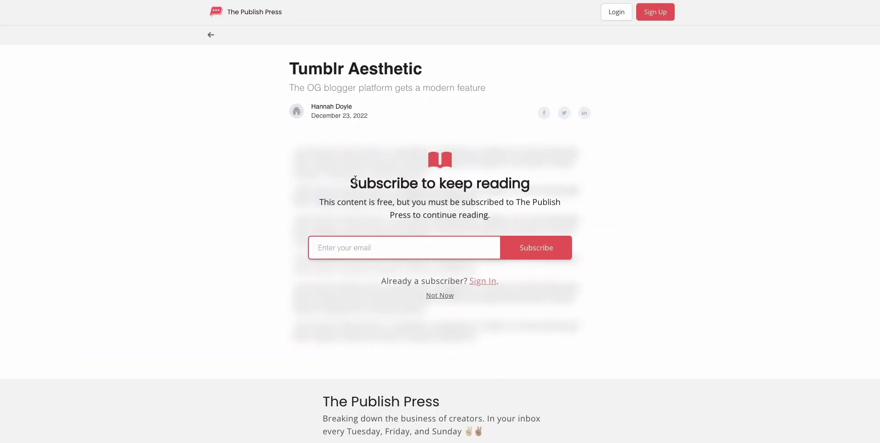
pyautogui.moveTo(350, 181); pyautogui.dragTo(435, 208)
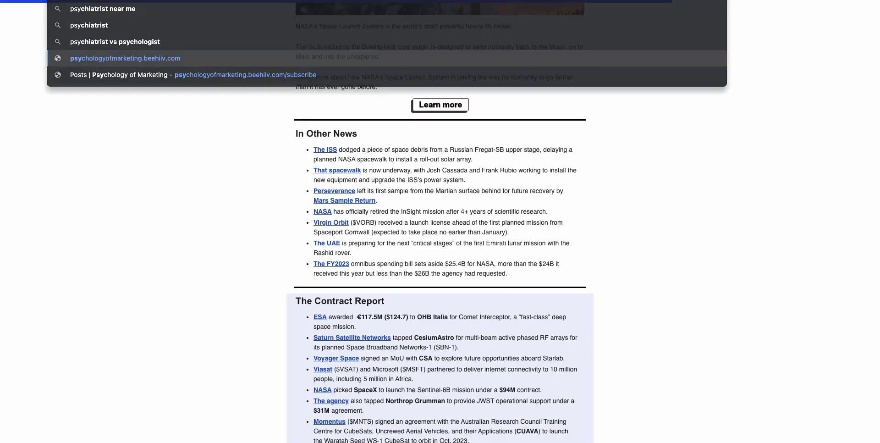
# Go to psychologyofmarketing.beehiiv.com, open The Robinhood Effect post and read down it to examine its email capture
pyautogui.press('Return')
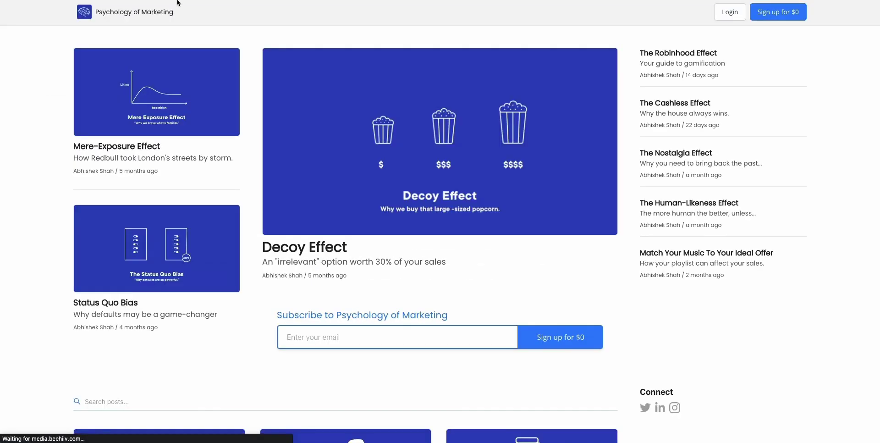
pyautogui.scroll(-3, 339, 220)
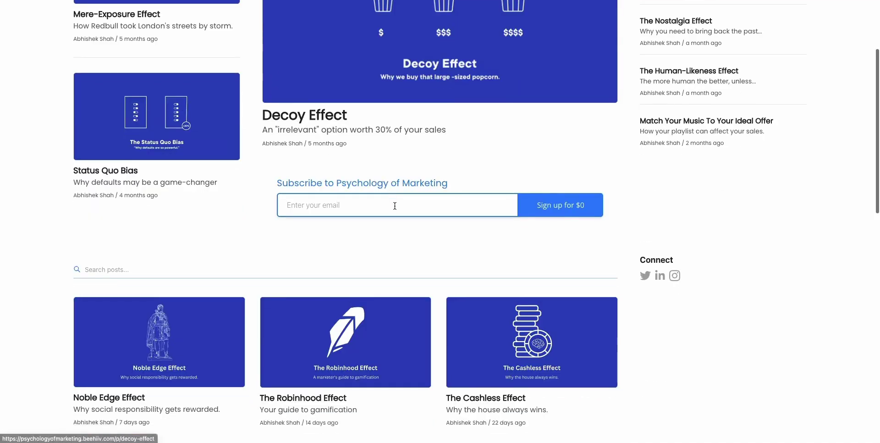
pyautogui.click(325, 397)
pyautogui.scroll(-20, 385, 366)
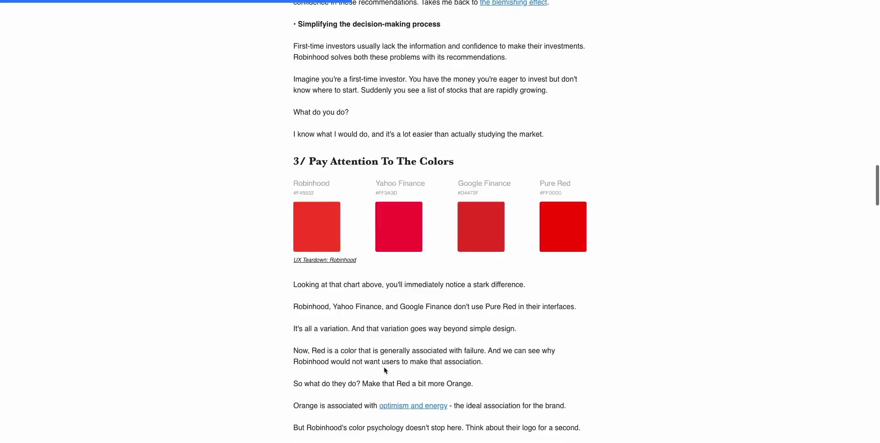
pyautogui.scroll(-1, 385, 370)
pyautogui.moveTo(349, 158); pyautogui.dragTo(436, 210)
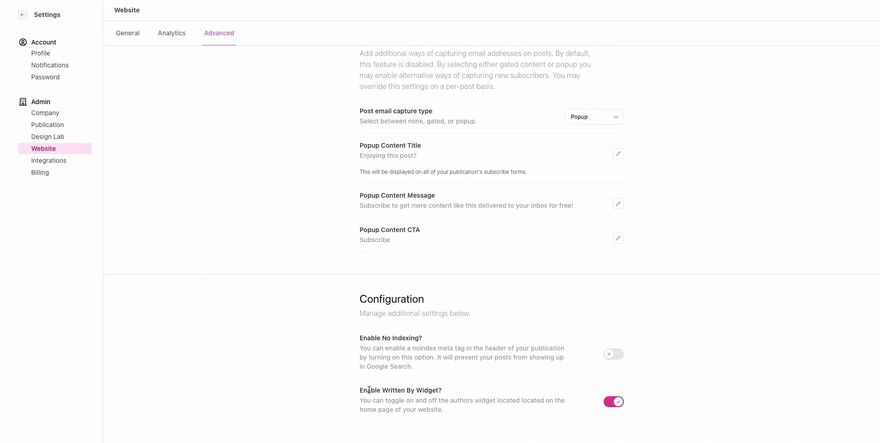
# Return to the advanced website settings and examine the Enable Written By Widget option under Configuration
pyautogui.moveTo(367, 389); pyautogui.dragTo(434, 386)
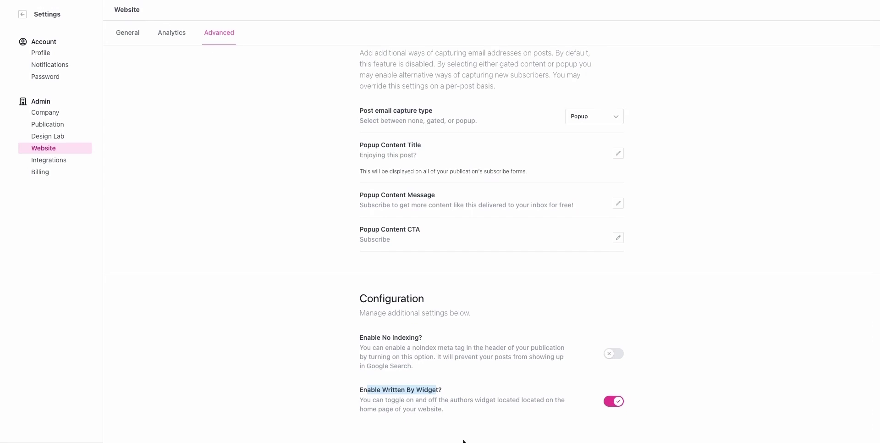